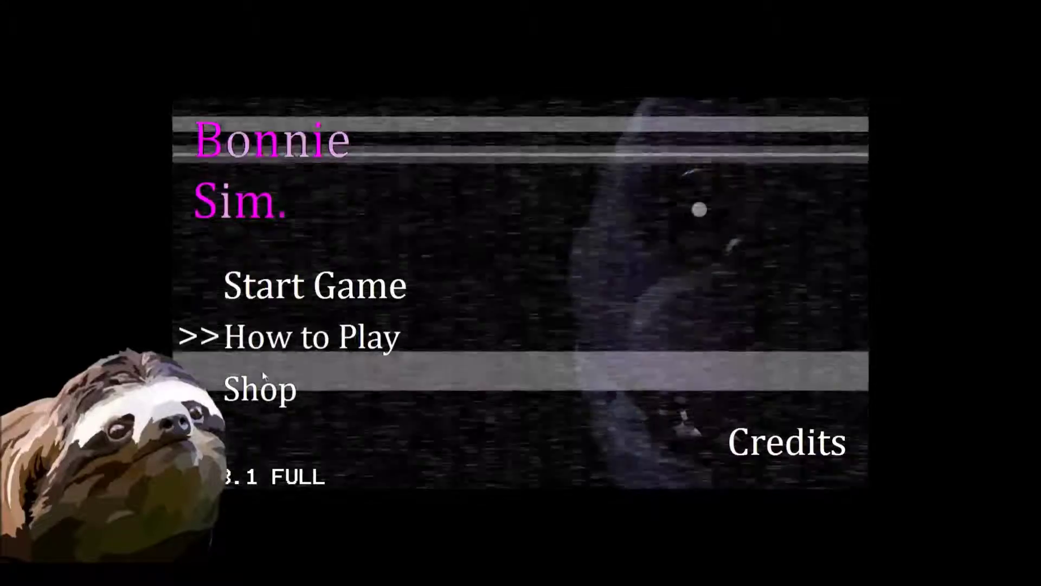
# Step: Start a new night from the title menu with Bonnie as the character
pyautogui.click(302, 289)
pyautogui.click(234, 272)
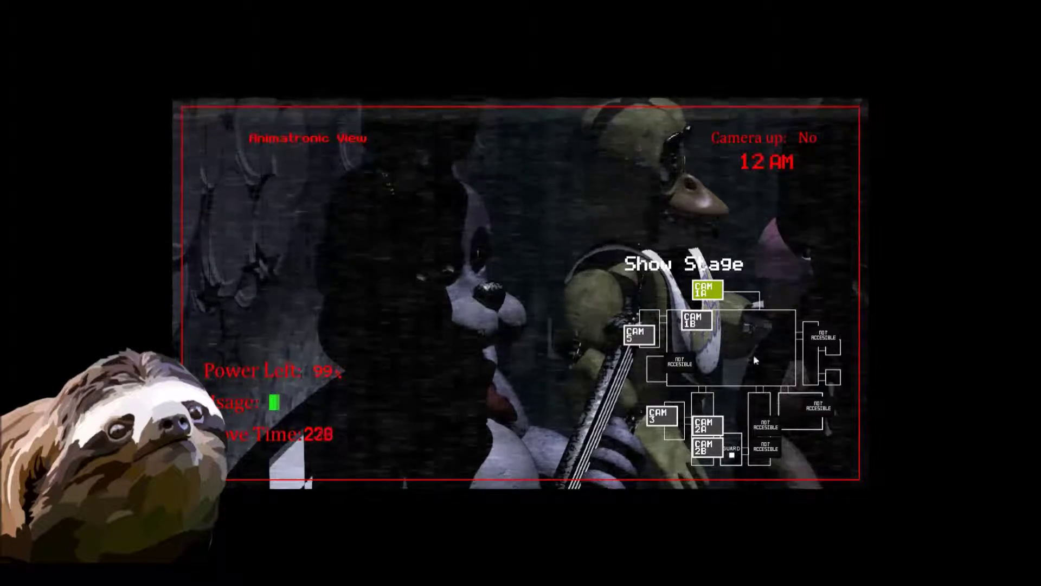
# Step: Move Bonnie via CAM 1B Dining Area, CAM 2A West Hall and CAM 2B W. Hall Corner into the office
pyautogui.click(692, 322)
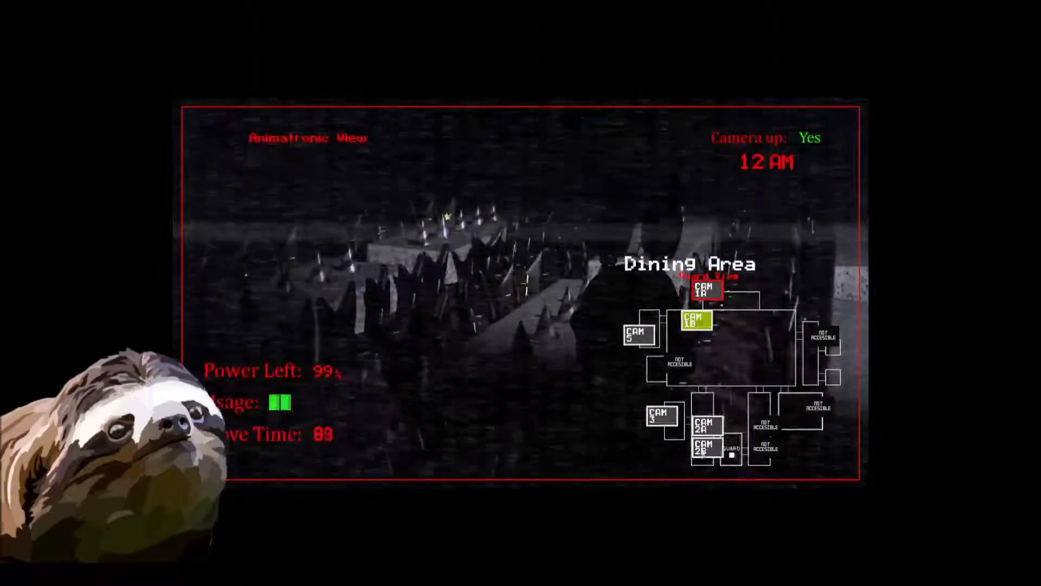
pyautogui.click(716, 428)
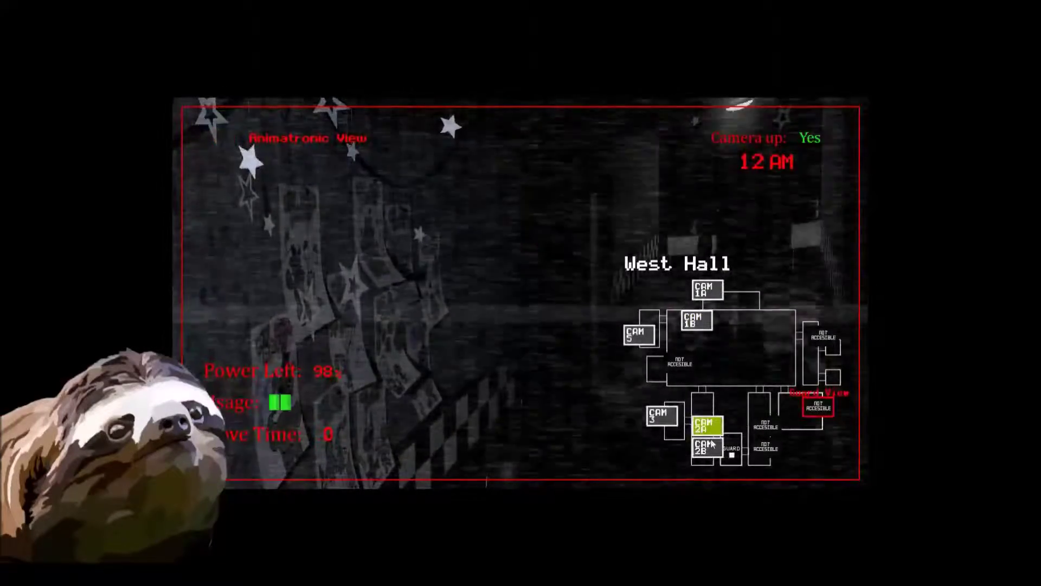
pyautogui.click(710, 445)
pyautogui.press('space')
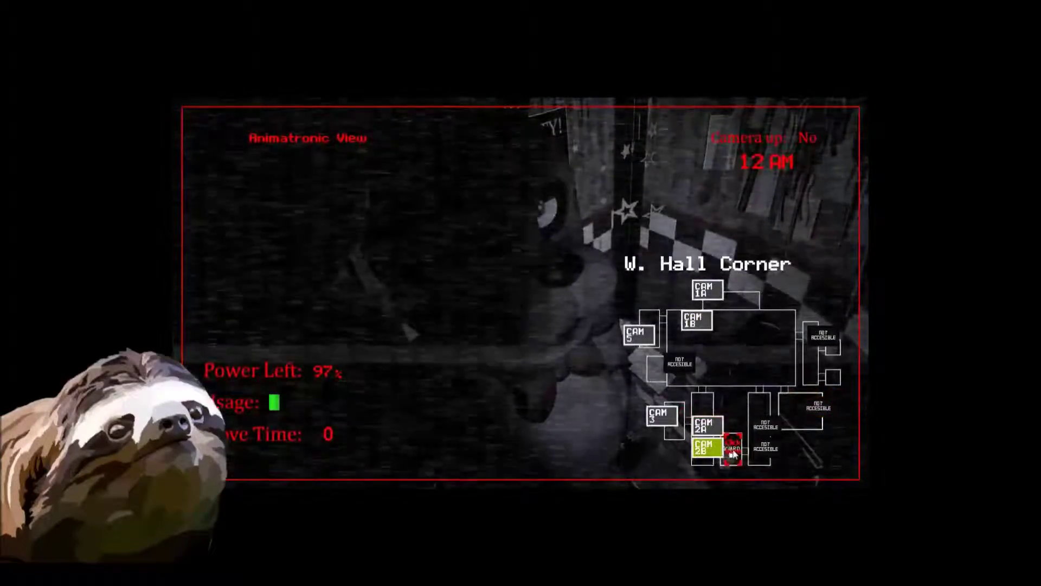
pyautogui.click(730, 449)
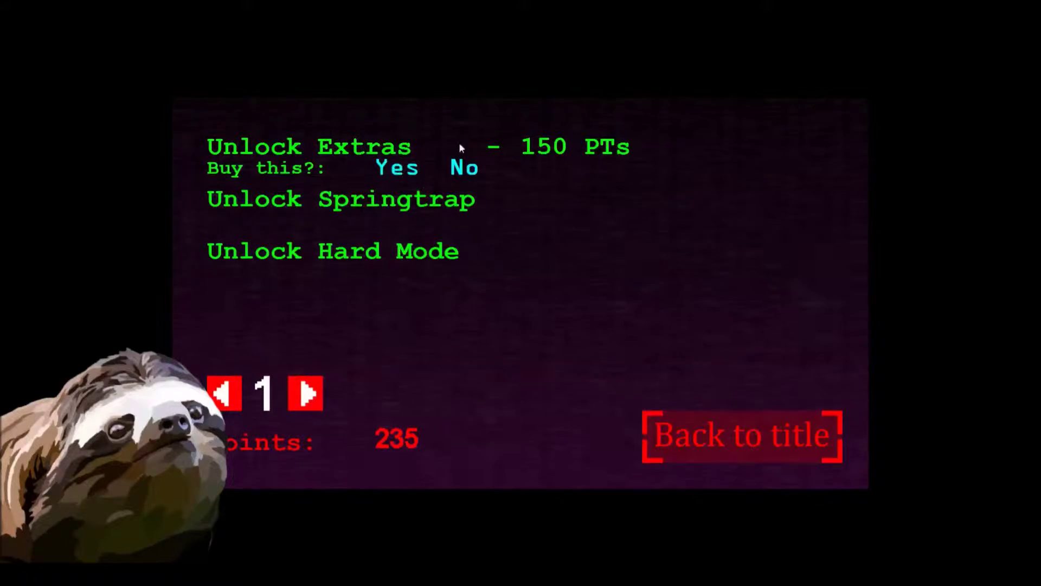
# Step: Buy Unlock Extras for 150 points, then open Extras from the title menu
pyautogui.click(432, 258)
pyautogui.click(383, 168)
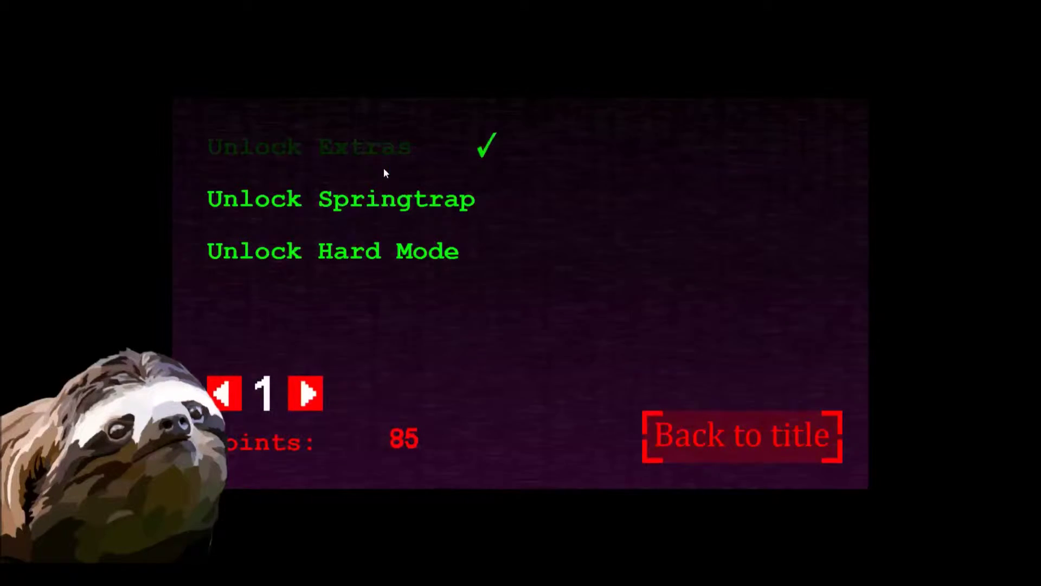
pyautogui.click(799, 455)
pyautogui.click(255, 443)
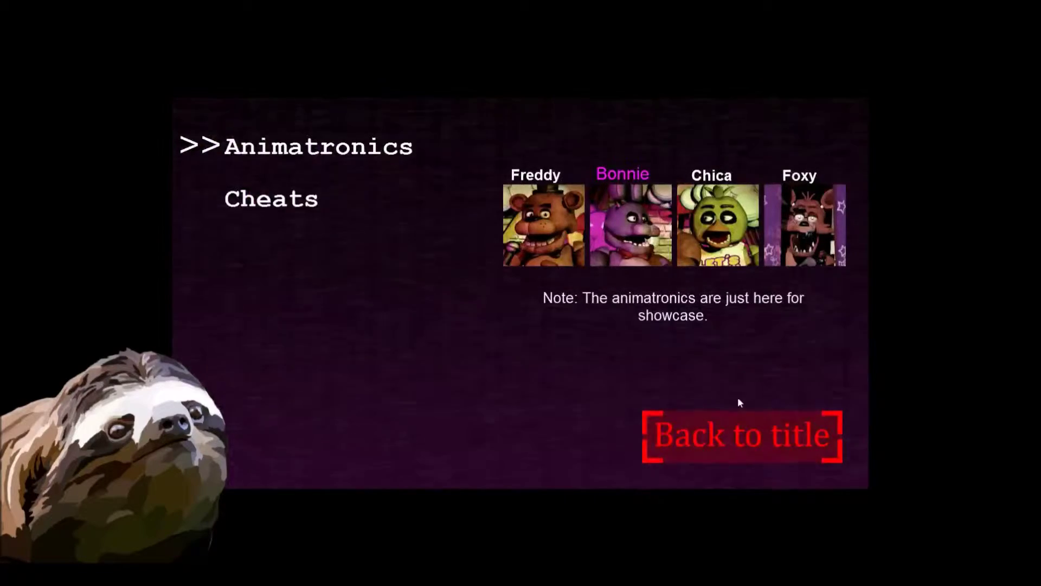
# Step: Back out of Extras to the title menu and start another night as Bonnie
pyautogui.click(733, 444)
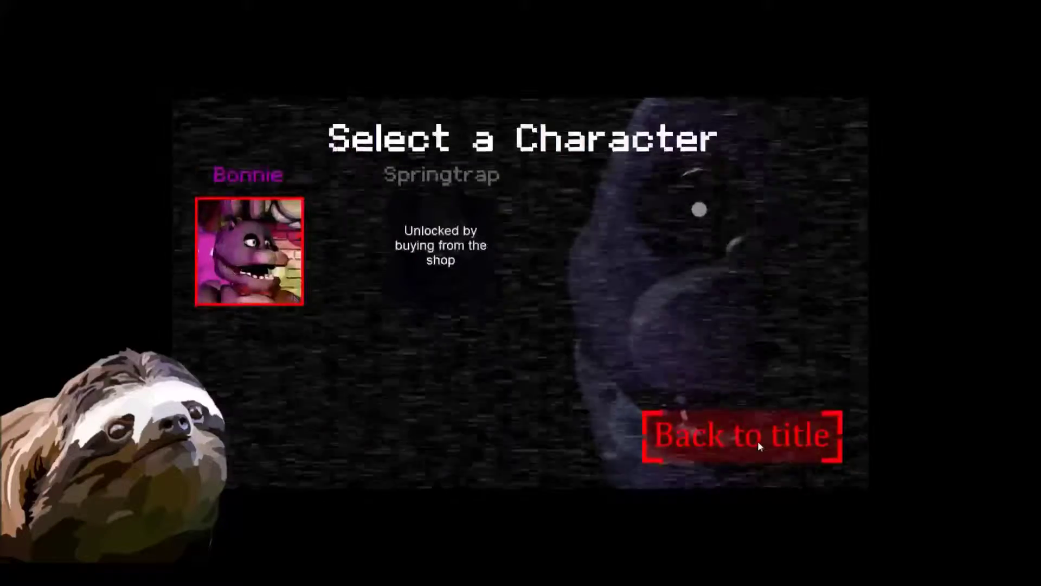
pyautogui.click(757, 441)
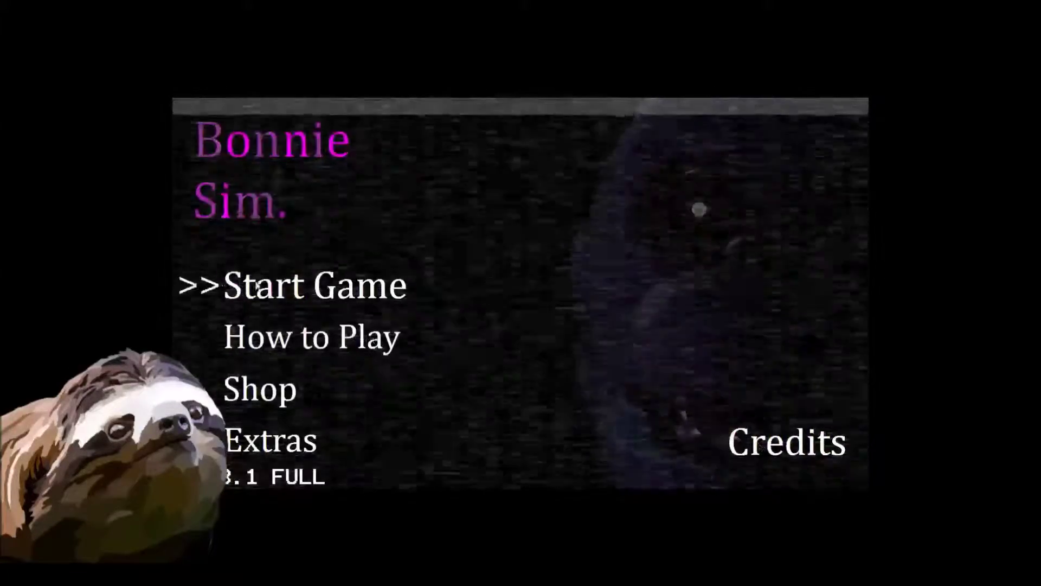
pyautogui.click(277, 286)
pyautogui.click(274, 284)
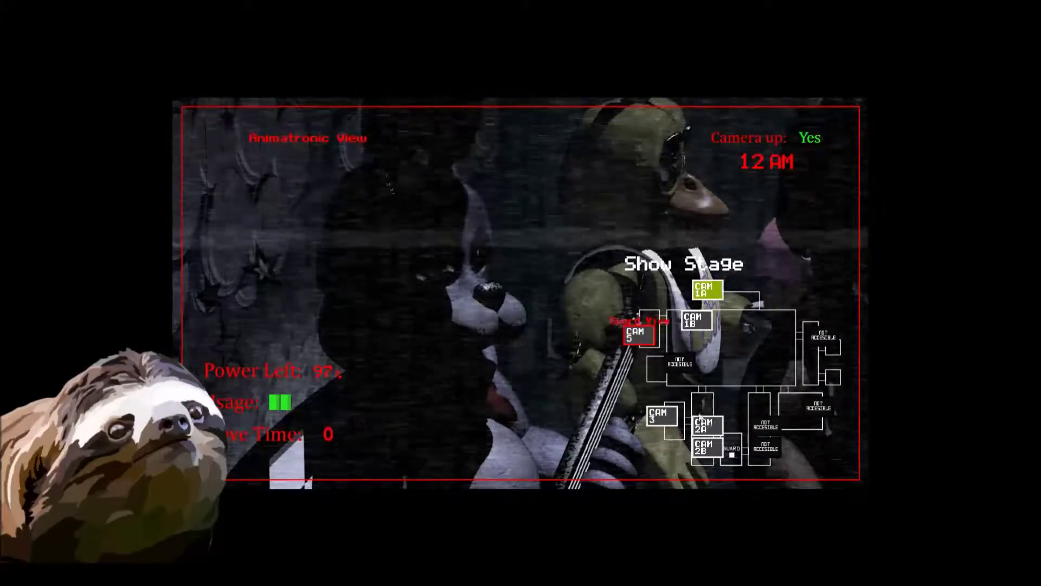
# Step: Walk Bonnie from Show Stage via CAM 1B, CAM 2A and CAM 2B into the office
pyautogui.click(696, 320)
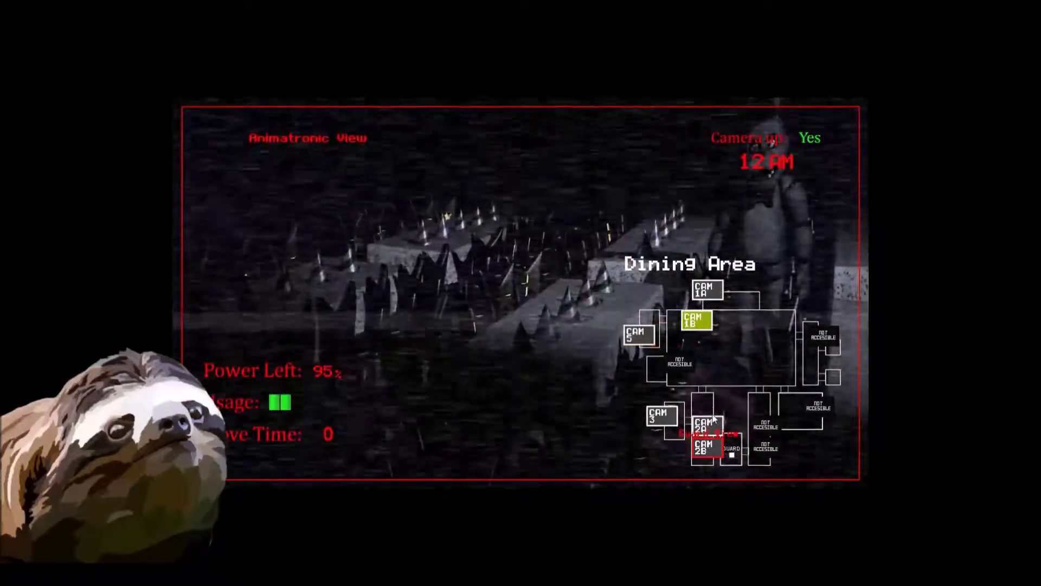
pyautogui.click(707, 426)
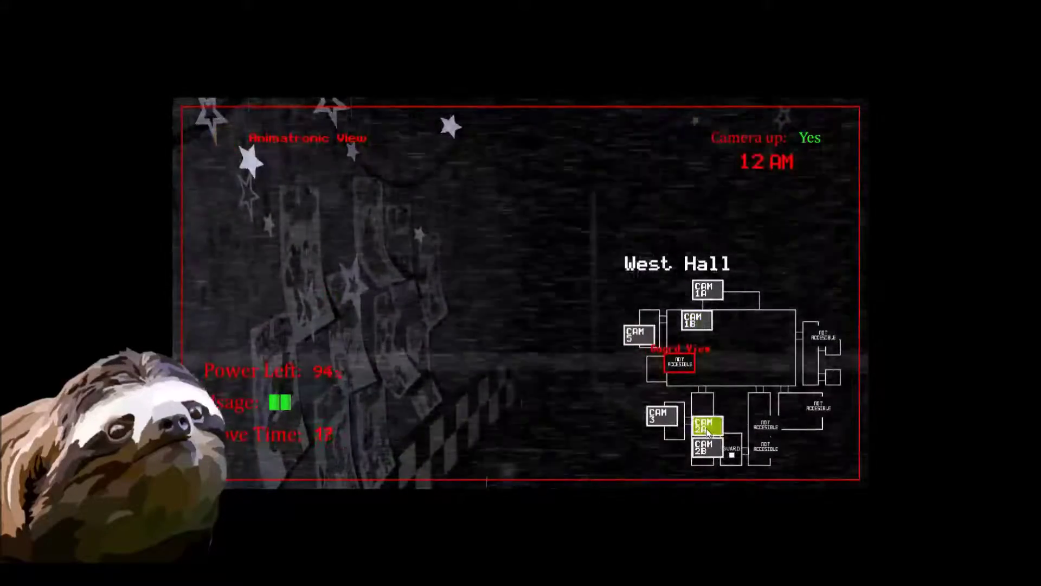
pyautogui.click(706, 446)
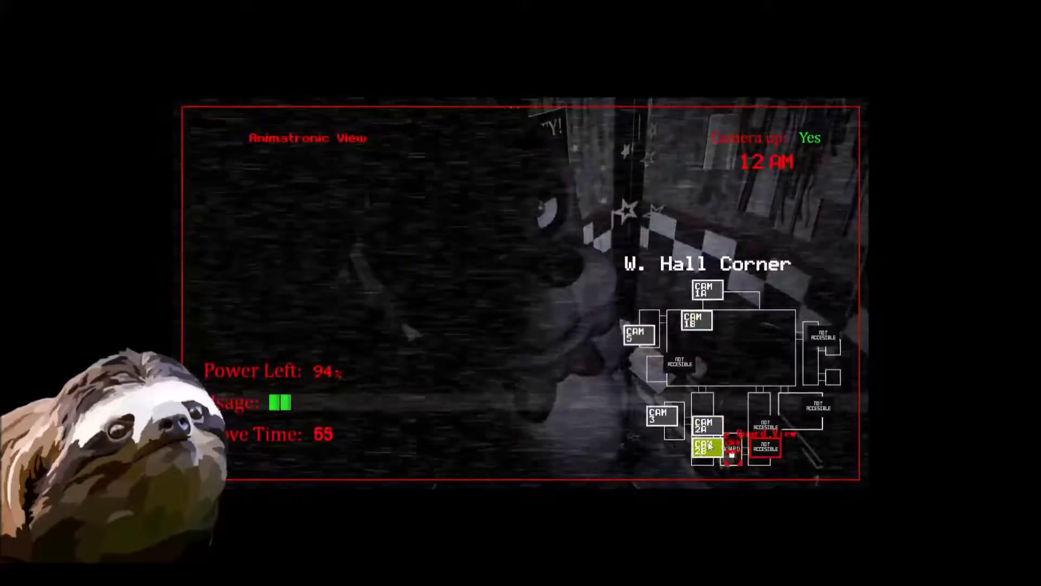
pyautogui.click(733, 452)
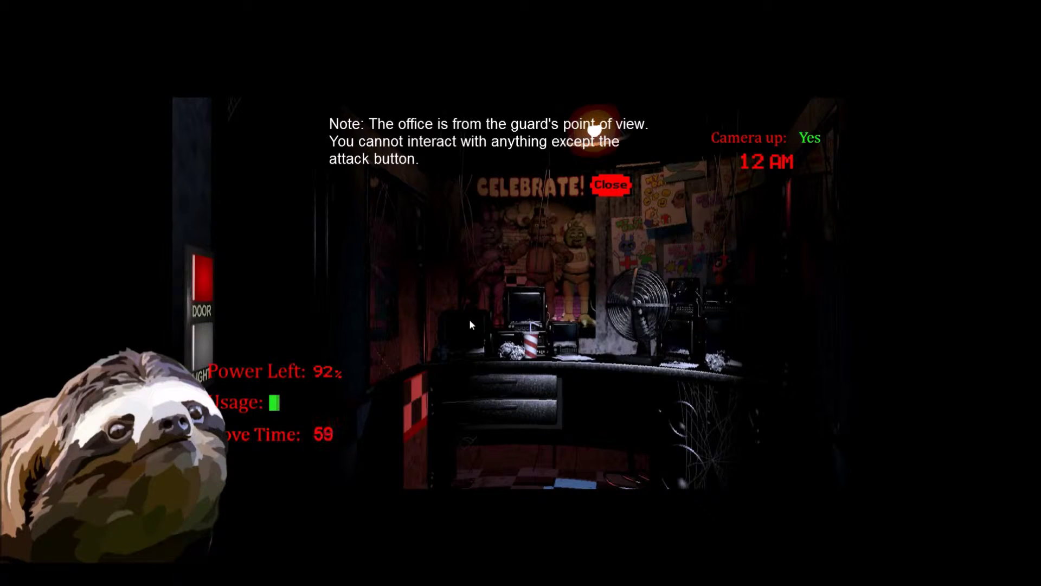
# Step: Try attacking the guard from the office view
pyautogui.click(449, 329)
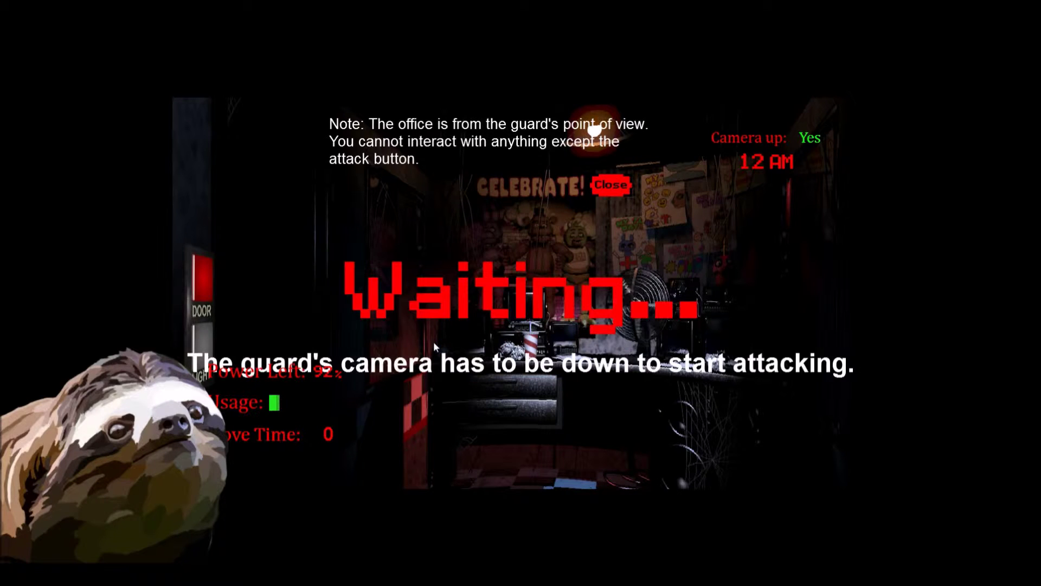